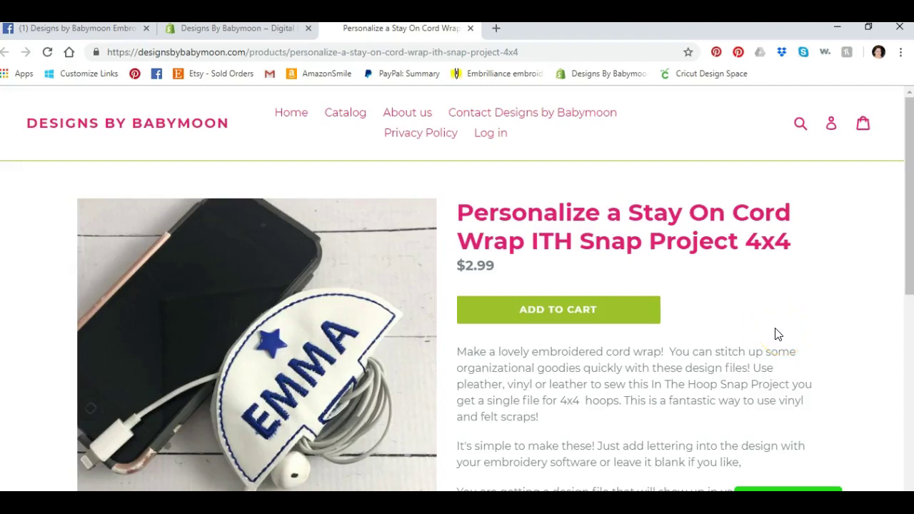
Minimize the web store and File Explorer, then zoom out to show the whole 4x4 cord wrapper hoop.
left_click(771, 332)
left_click(837, 27)
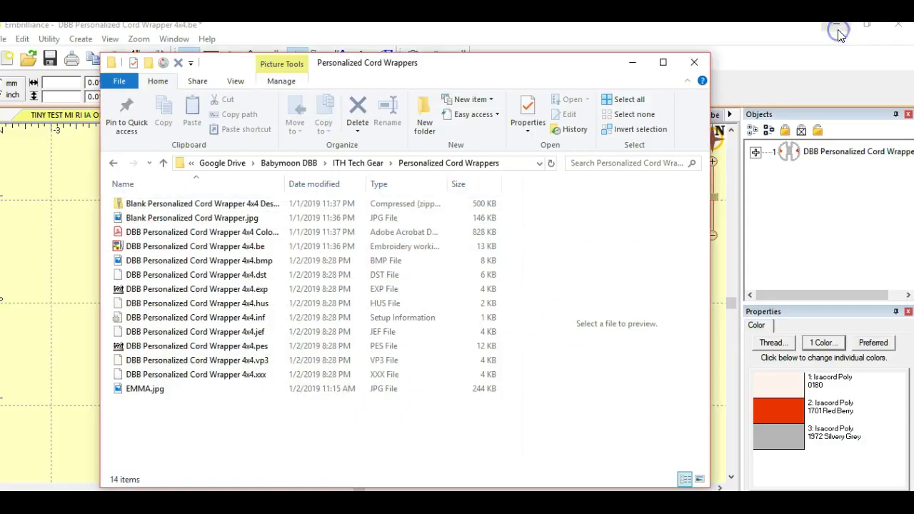
left_click(633, 63)
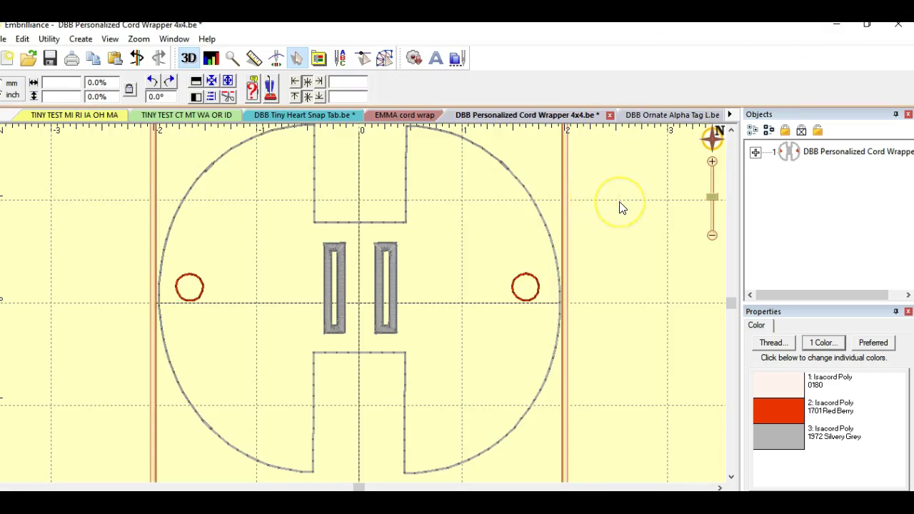
scroll(620, 207, "down", 2)
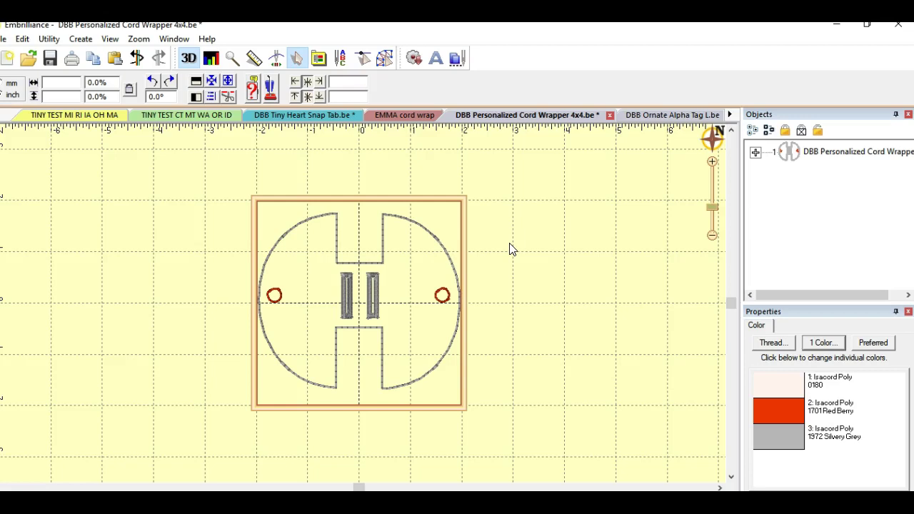
left_click(254, 200)
Replace the placeholder ABC lettering with the personalized first name and apply it.
left_click(432, 64)
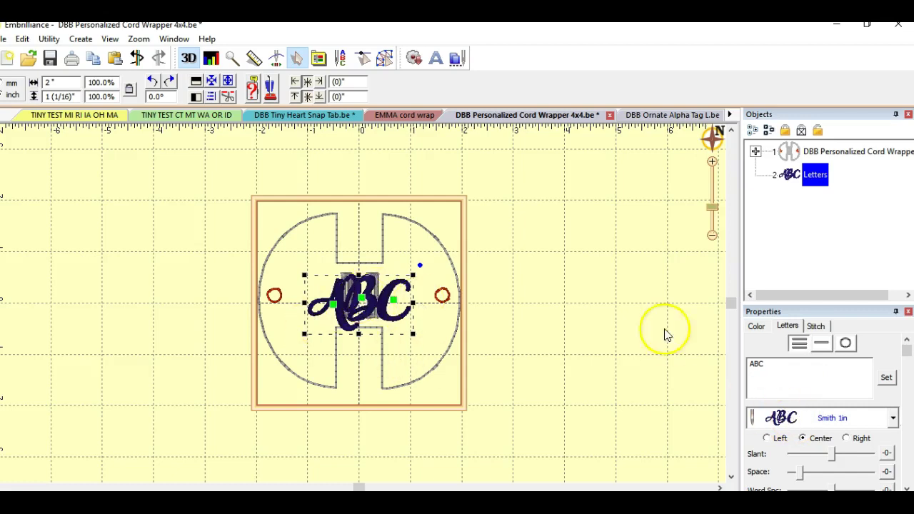
left_click(797, 366)
double_click(782, 371)
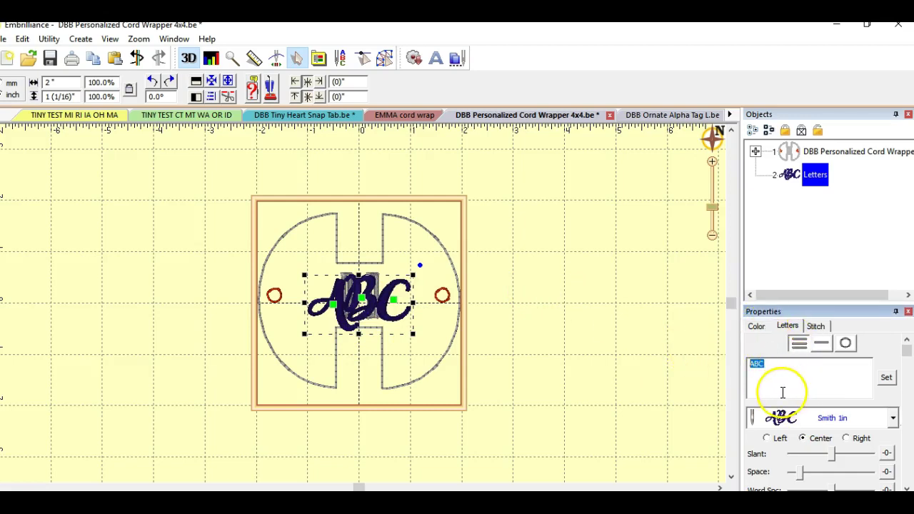
left_click(782, 393)
type("held")
key("BackSpace")
key("BackSpace")
key("BackSpace")
key("BackSpace")
key("BackSpace")
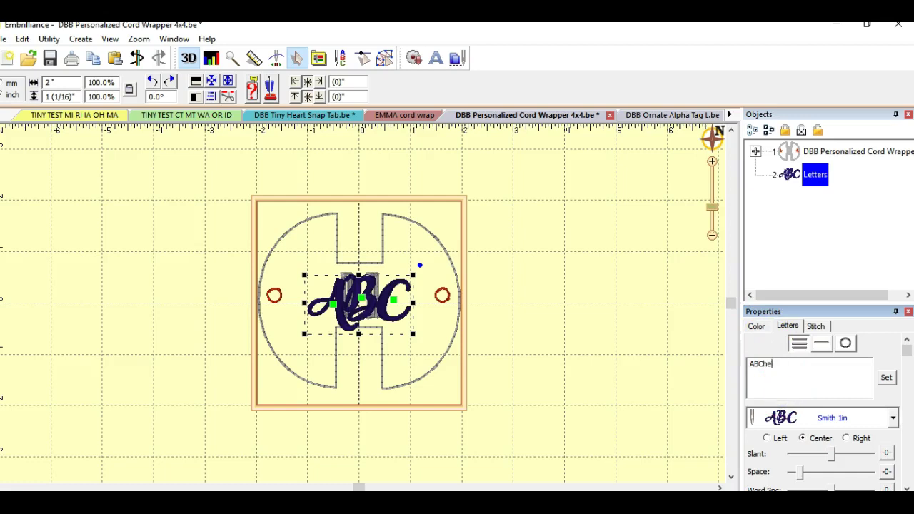
key("BackSpace")
key("BackSpace")
type("Sheila")
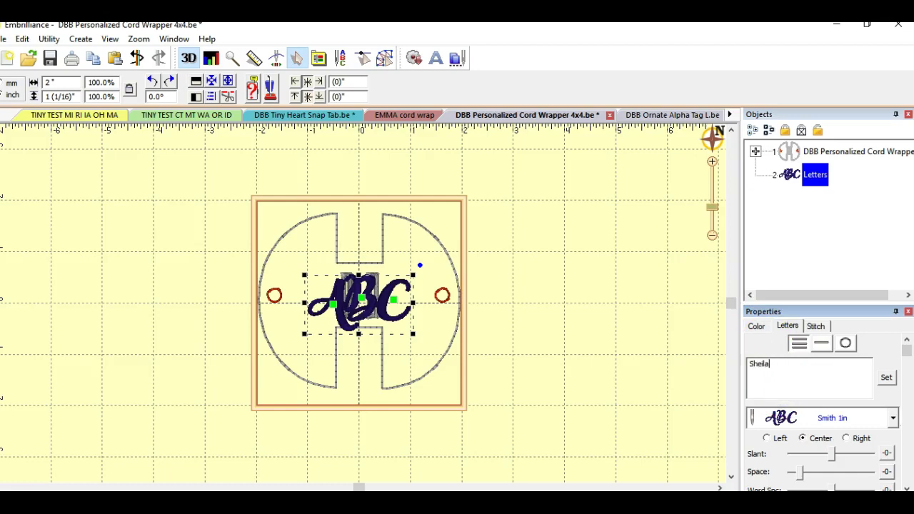
left_click(886, 377)
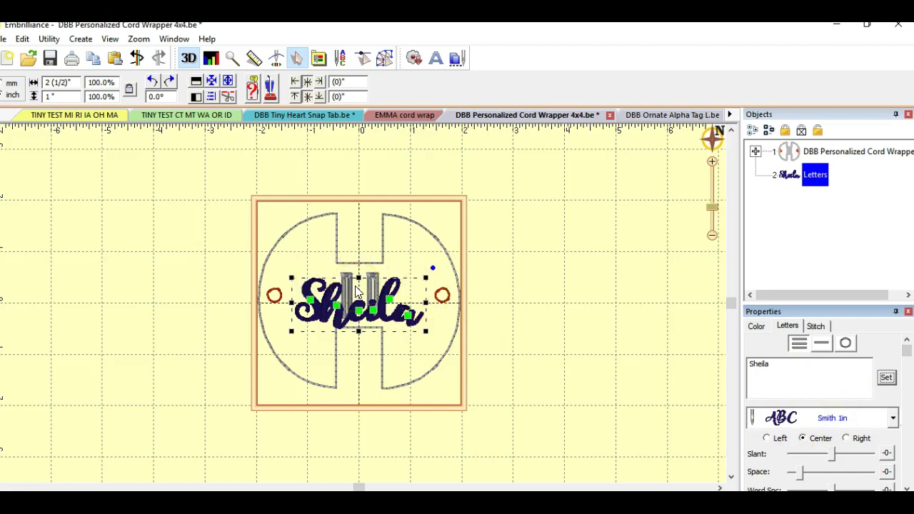
Nudge the name lettering slightly left and reselect it as a whole object.
left_click(312, 303)
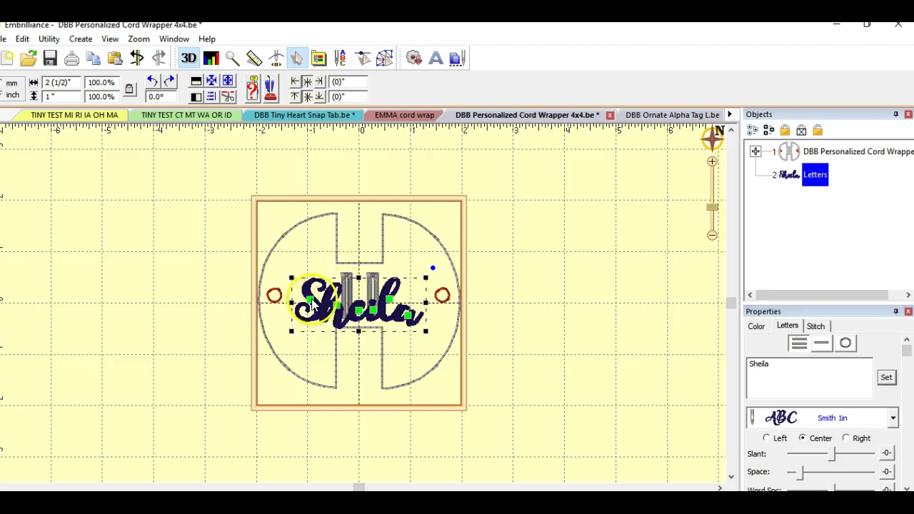
left_click_drag(312, 303, 309, 306)
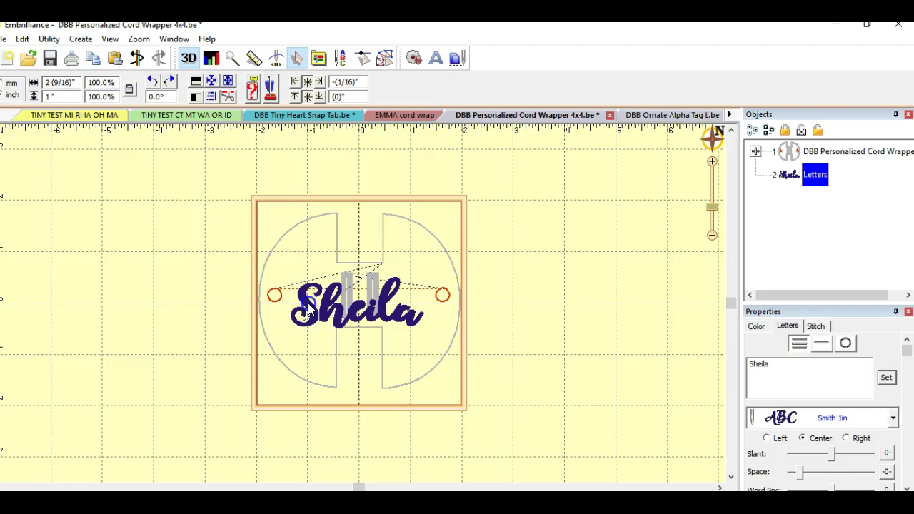
left_click(309, 307)
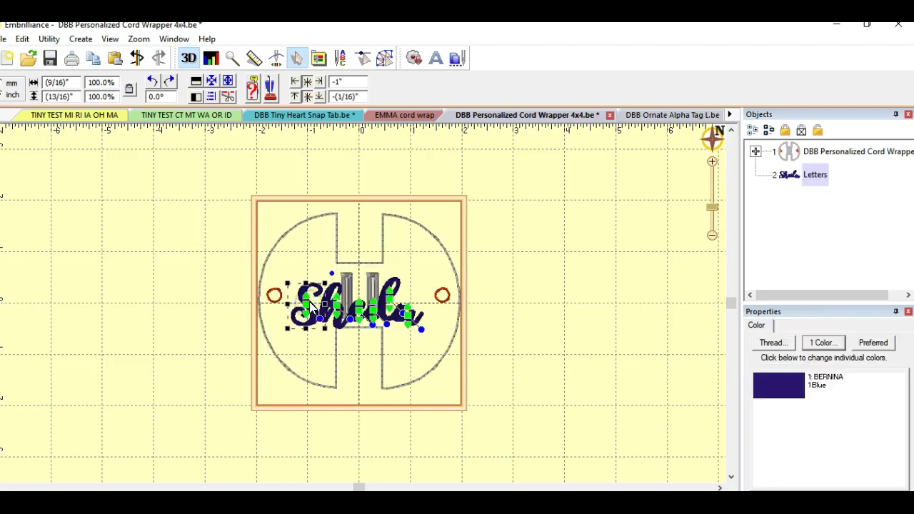
left_click(416, 314)
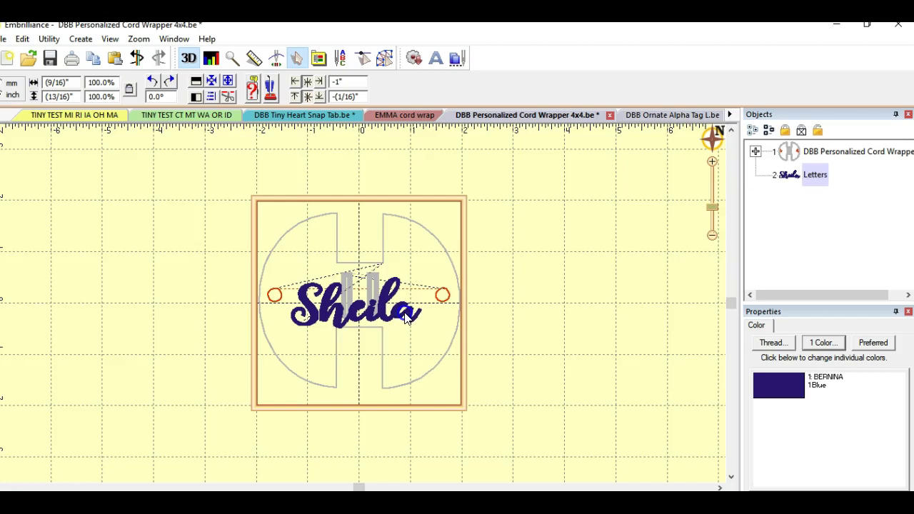
left_click(405, 319)
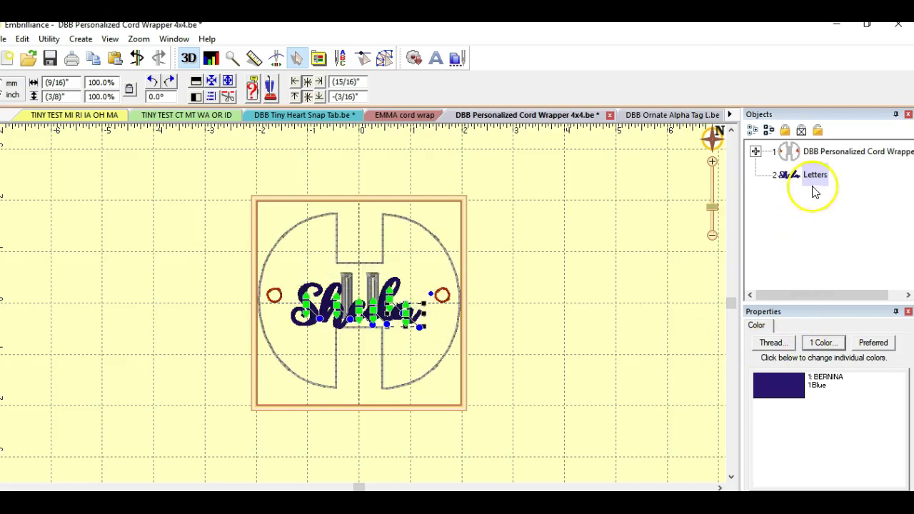
left_click(786, 171)
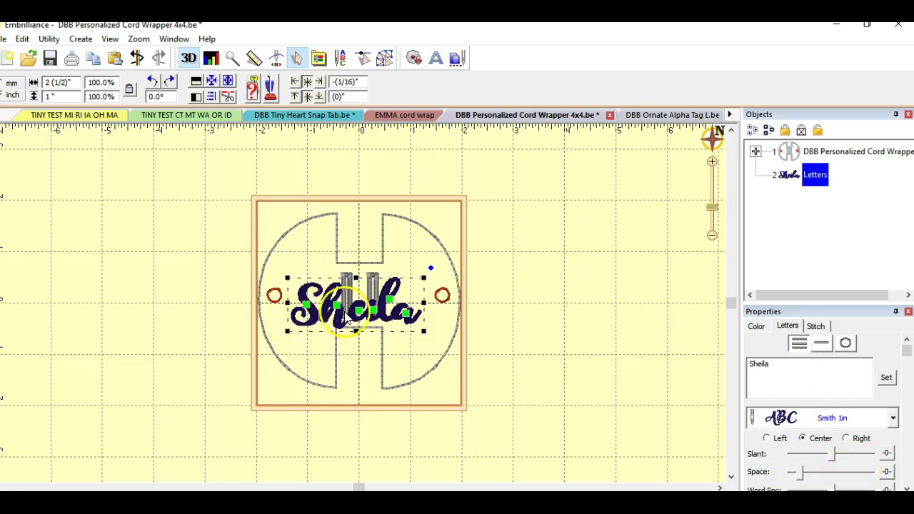
Scale the capital first letter alone to 114.5%, then deselect to view the design.
left_click(307, 308)
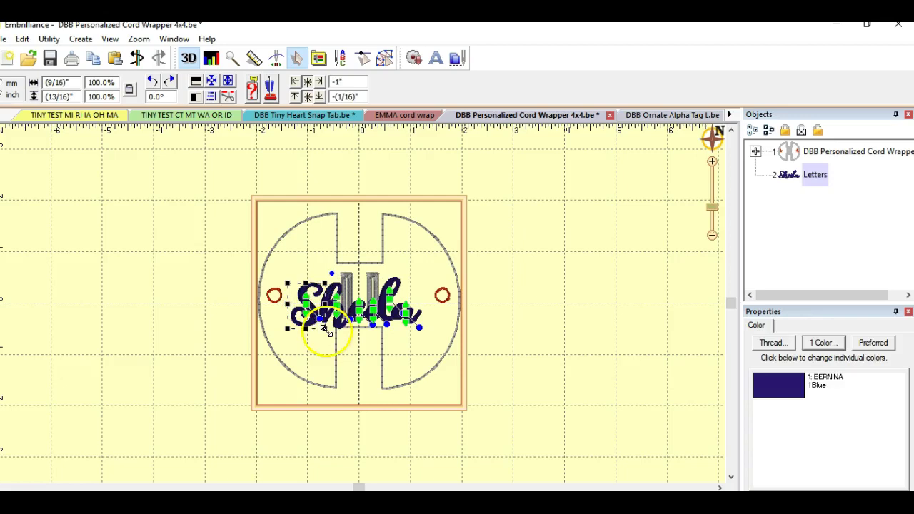
left_click_drag(329, 335, 307, 317)
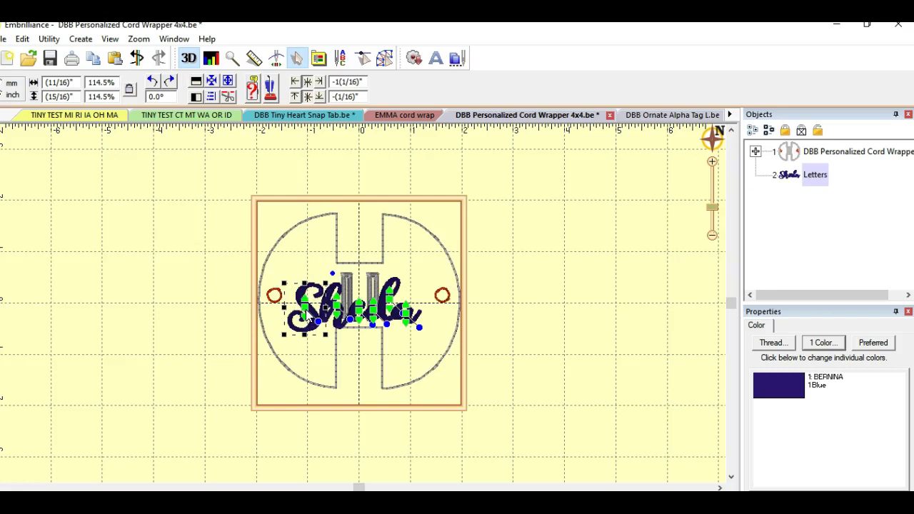
left_click_drag(445, 327, 413, 320)
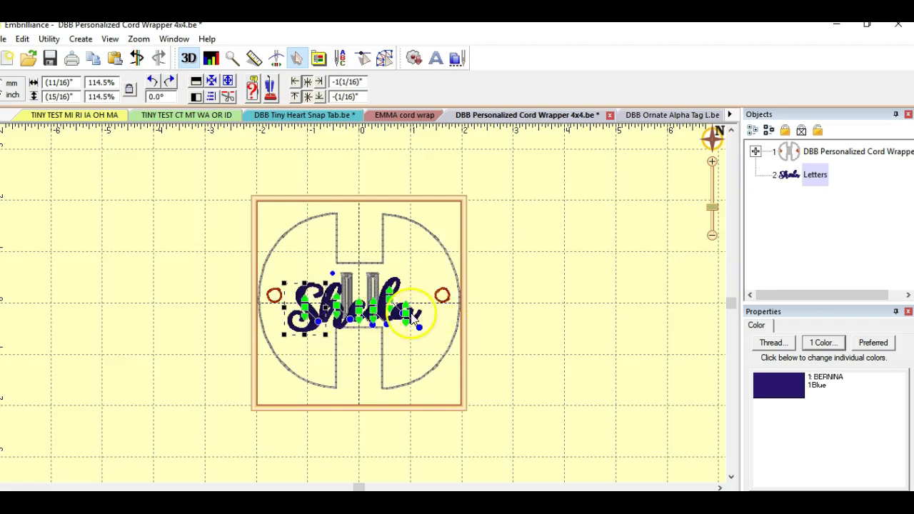
left_click(504, 321)
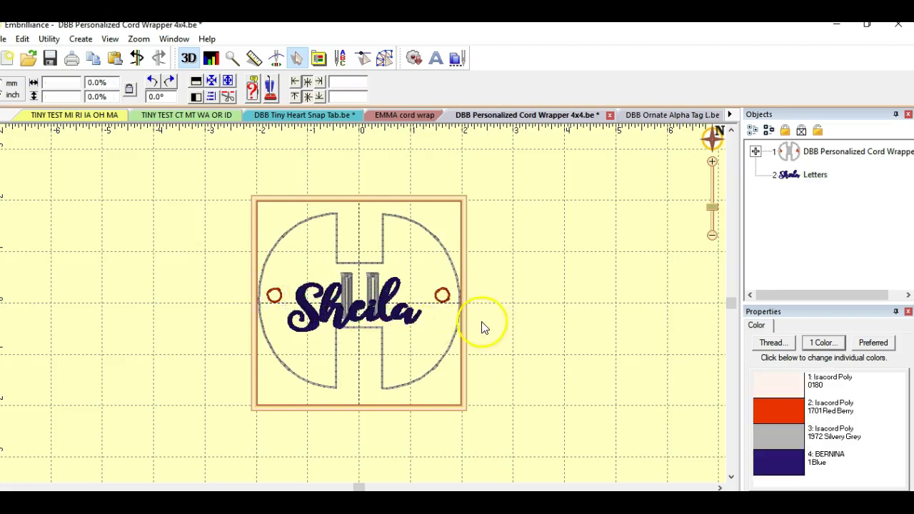
Rotate the Letters object 90° counter-clockwise and drag it onto the circle's left half.
left_click(814, 177)
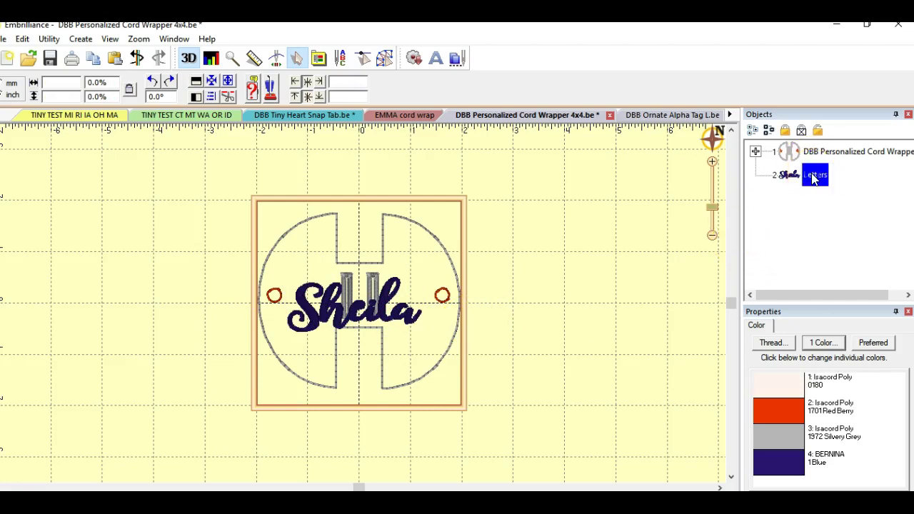
left_click(773, 190)
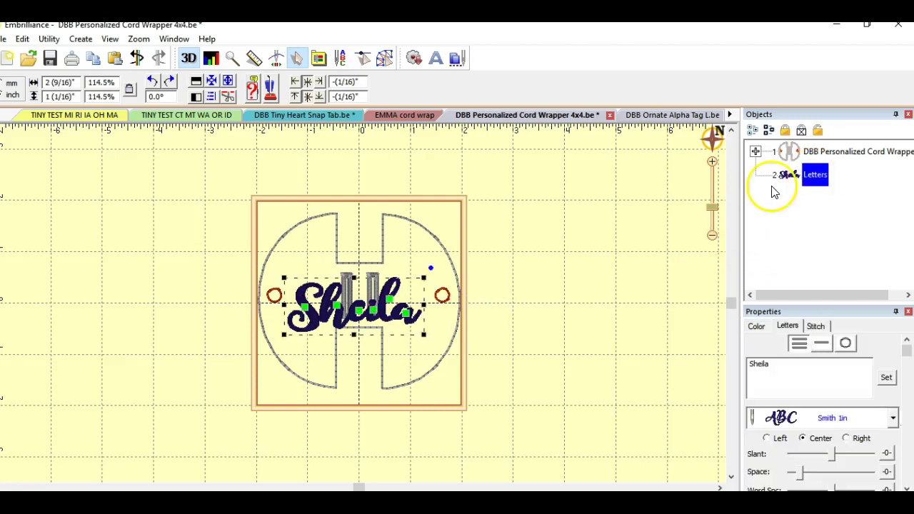
left_click(156, 85)
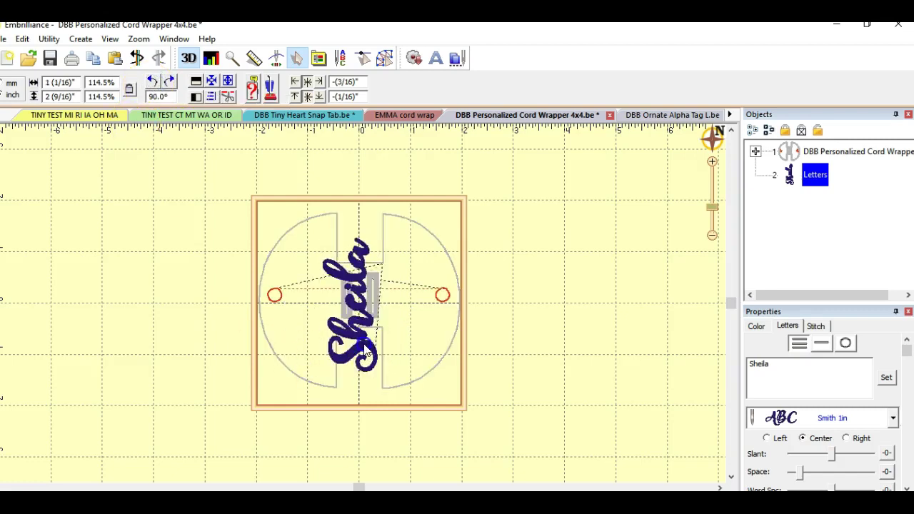
left_click_drag(366, 349, 320, 347)
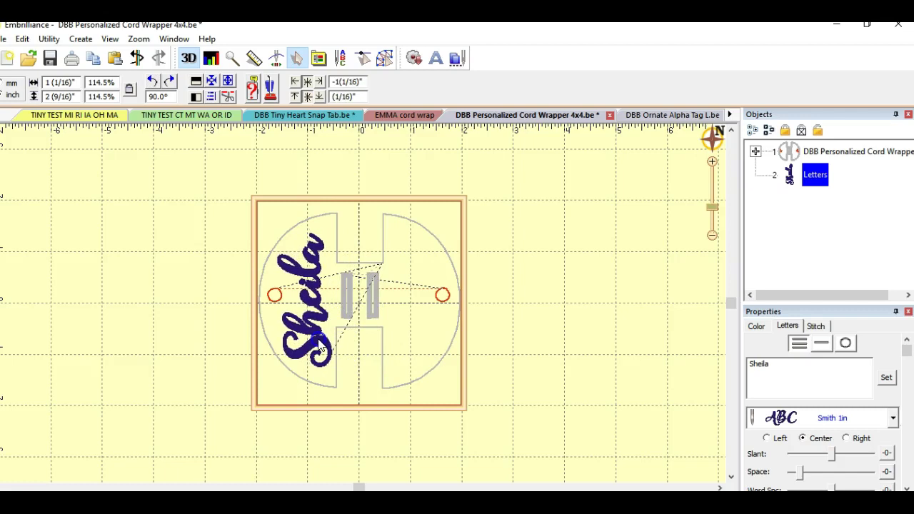
mouse_move(319, 346)
left_mouse_down()
mouse_move(307, 352)
mouse_move(322, 347)
left_mouse_up()
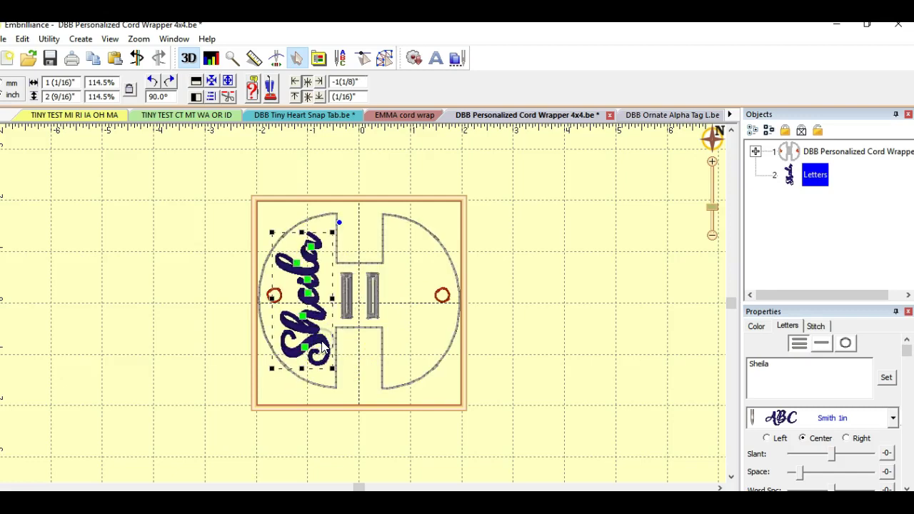
left_click(274, 295)
mouse_move(273, 295)
left_mouse_down()
mouse_move(266, 286)
mouse_move(275, 295)
left_mouse_up()
left_click(444, 314)
left_click_drag(444, 314, 444, 296)
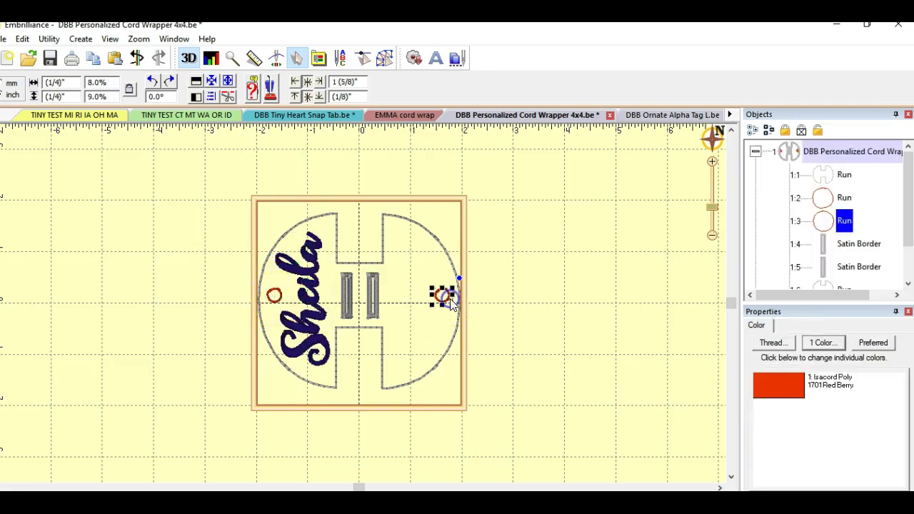
left_click(275, 297)
left_click(275, 297)
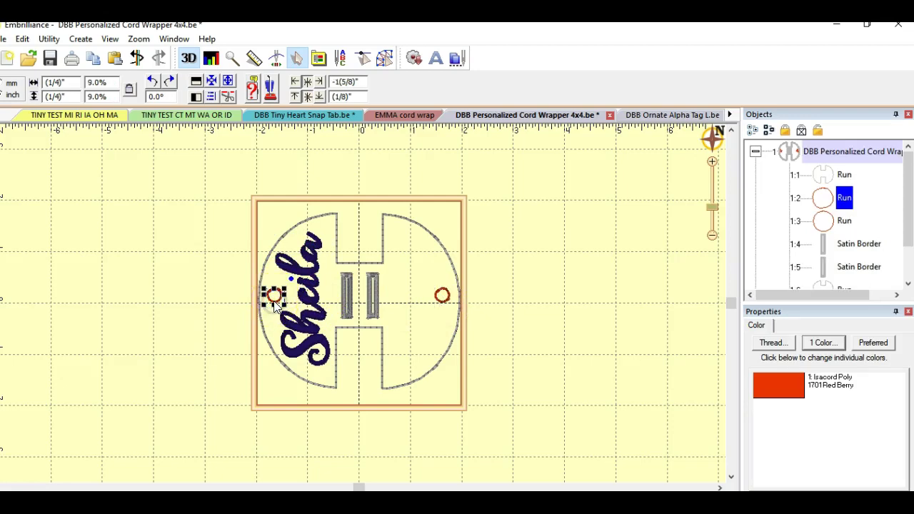
left_click(488, 264)
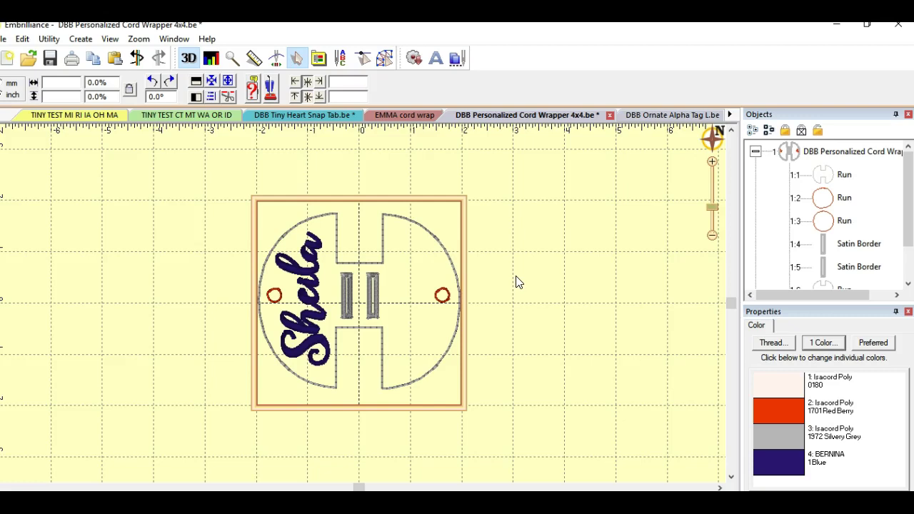
left_click(518, 287)
left_click(173, 447)
left_click(163, 407)
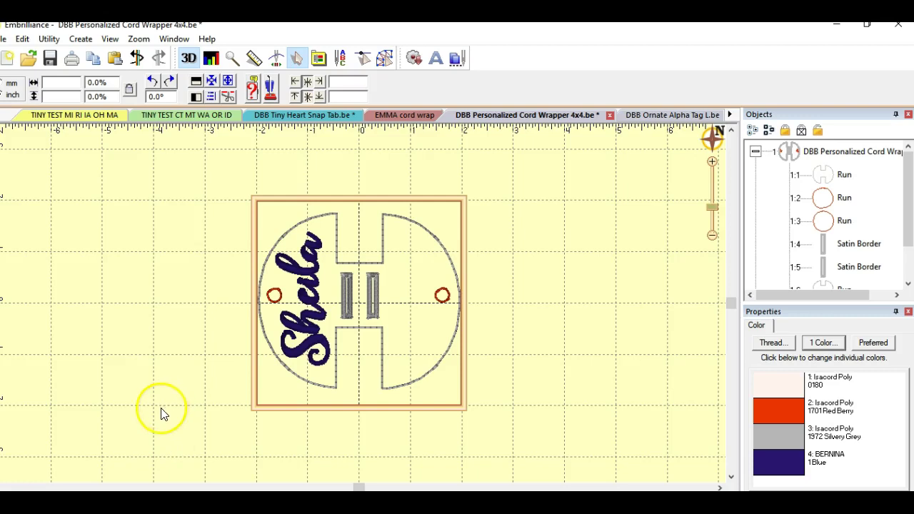